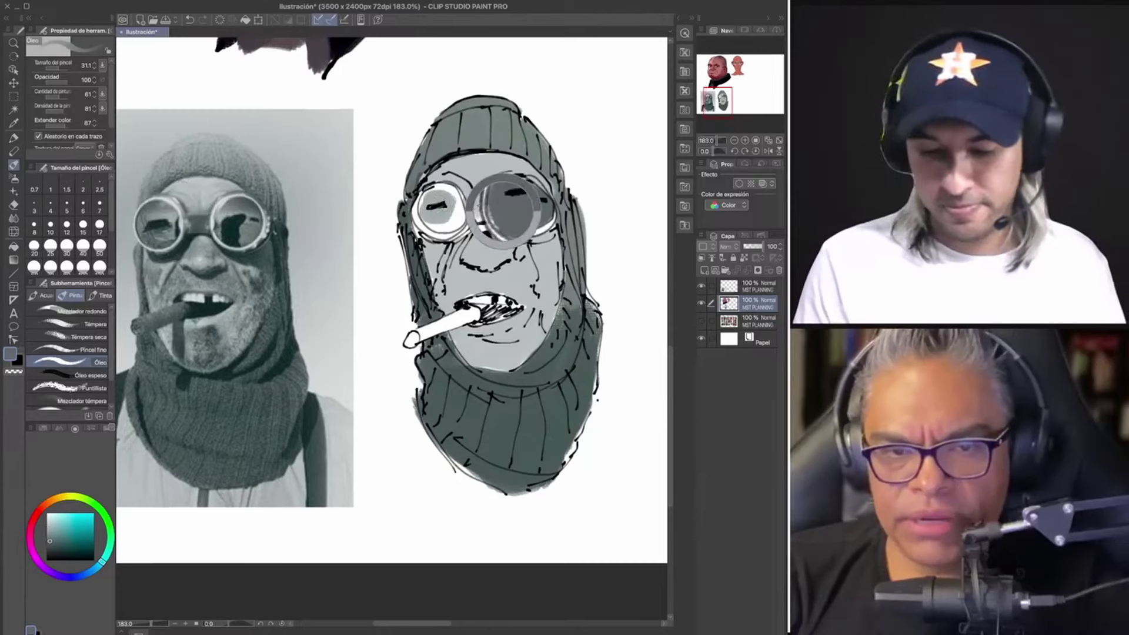
# Paint the left goggle lens in textured grey, then add darker grey-green beside it
pyautogui.moveTo(435, 195); pyautogui.dragTo(445, 198)
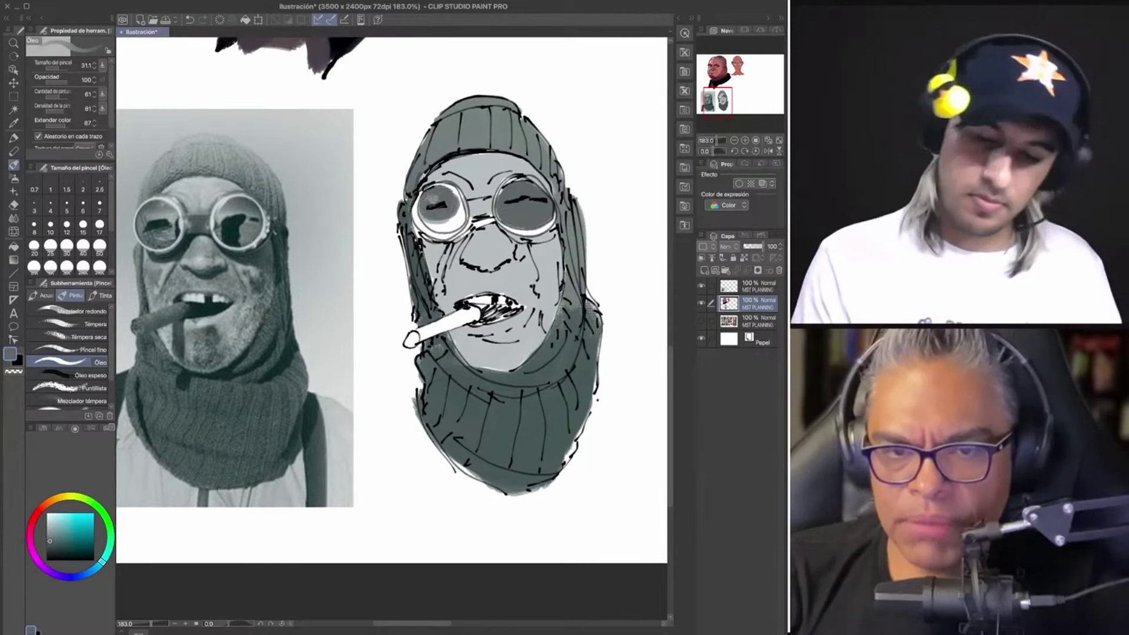
pyautogui.moveTo(432, 212)
pyautogui.mouseDown()
pyautogui.moveTo(444, 223)
pyautogui.moveTo(521, 221)
pyautogui.mouseUp()
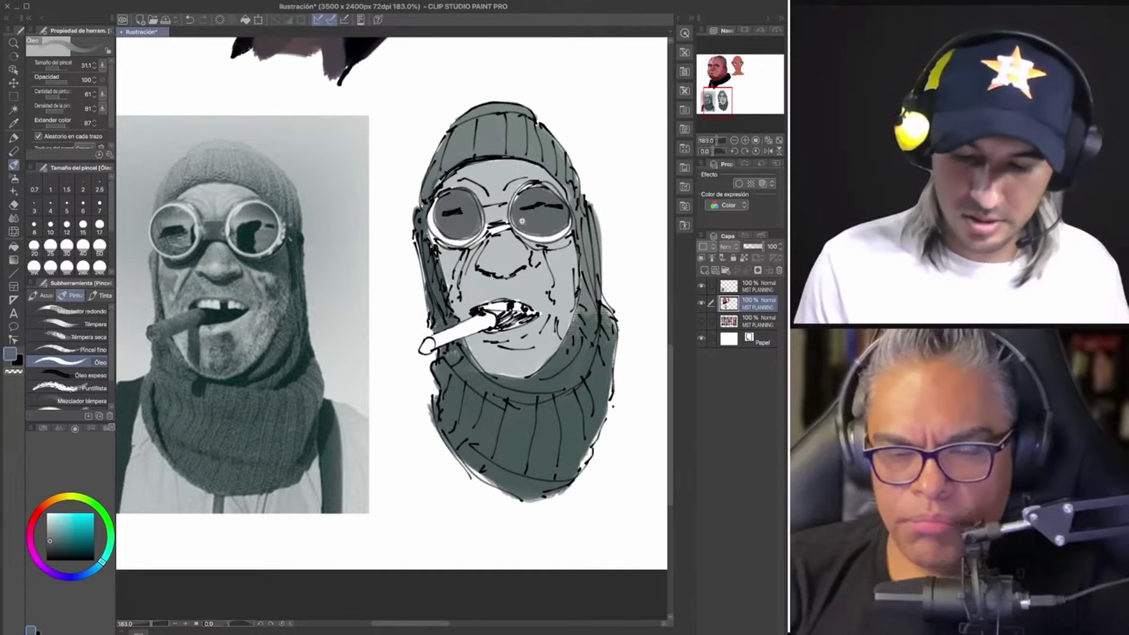
pyautogui.scroll(1, 492, 205)
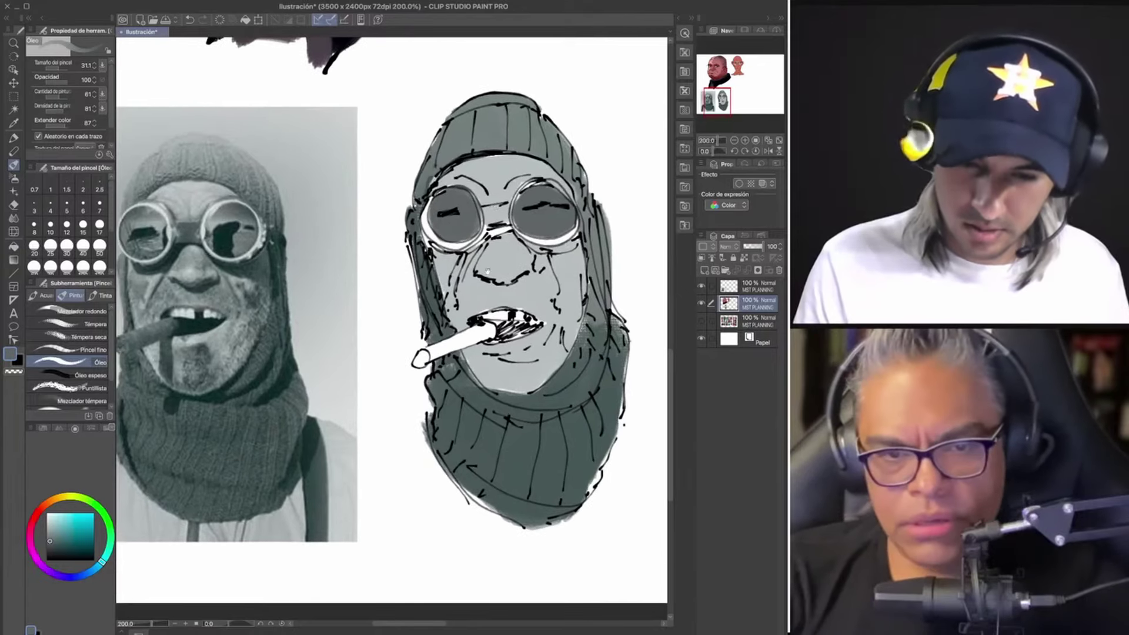
pyautogui.keyDown('alt'); pyautogui.click(483, 238); pyautogui.keyUp('alt')
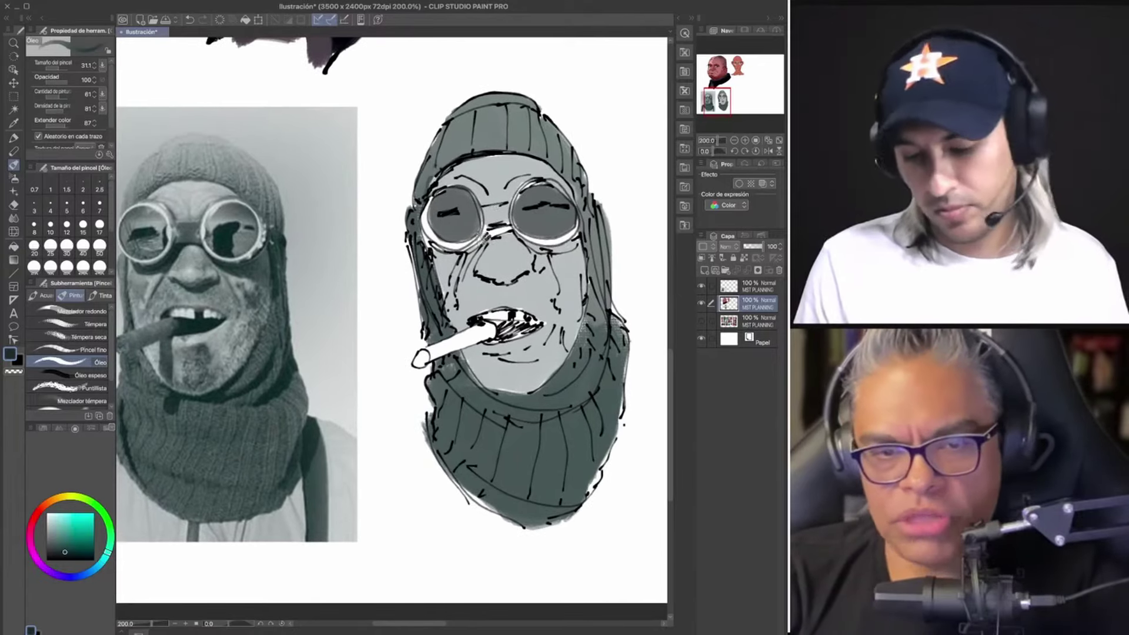
pyautogui.moveTo(476, 250); pyautogui.dragTo(426, 250)
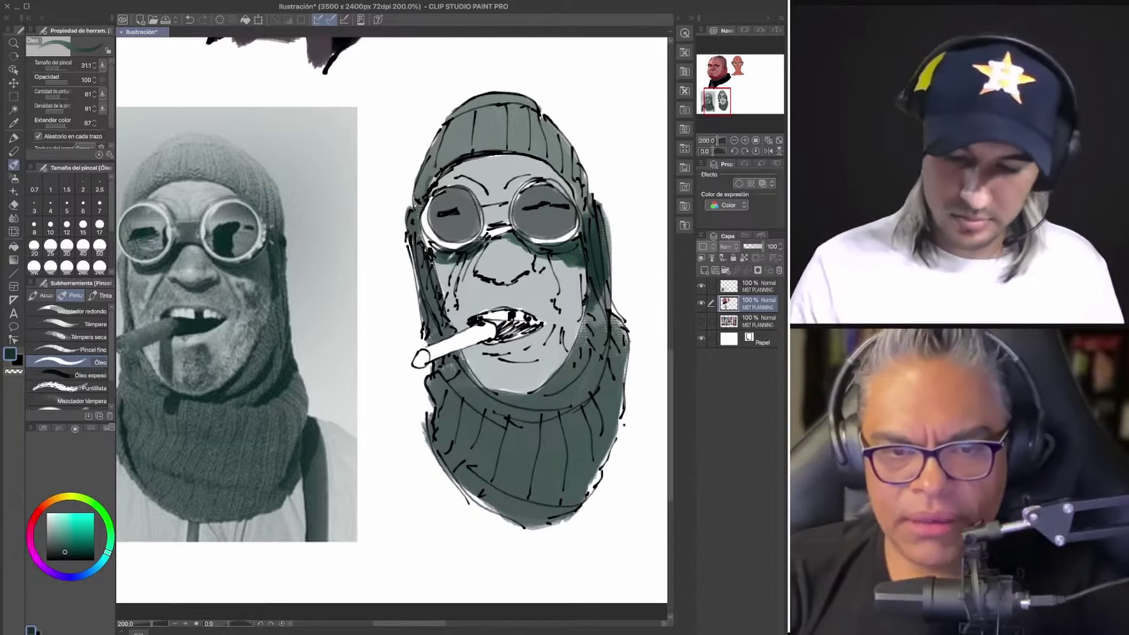
# Stroke a dark green shadow under the left goggle, then sample lighter grey-green, white and grey-teal
pyautogui.keyDown('alt'); pyautogui.click(440, 261); pyautogui.keyUp('alt')
pyautogui.moveTo(429, 256); pyautogui.dragTo(465, 258)
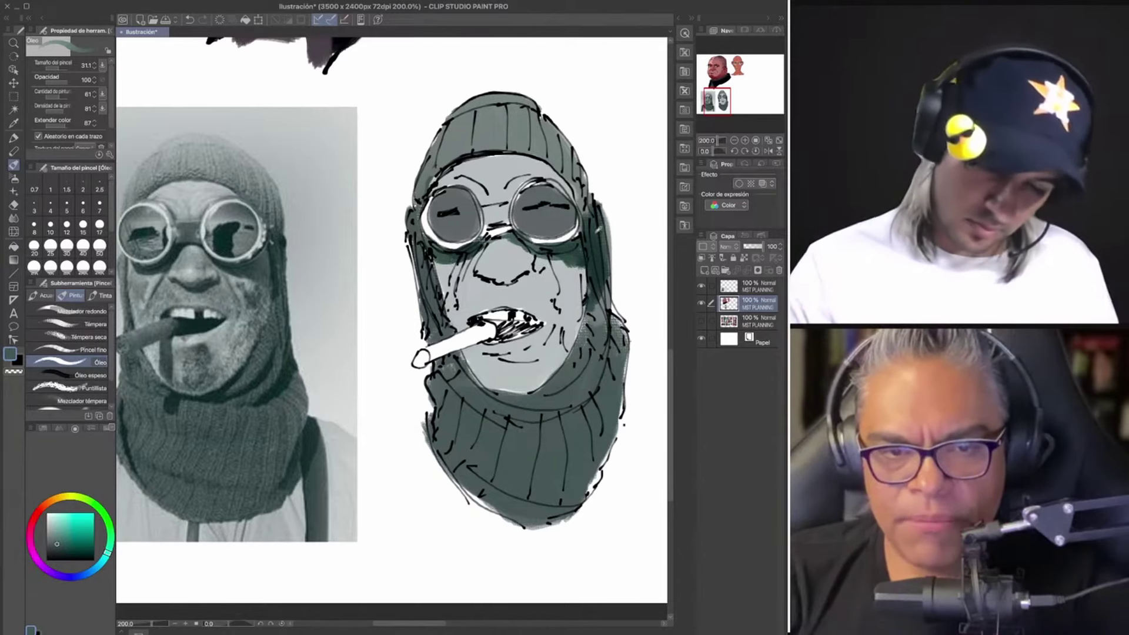
pyautogui.keyDown('alt'); pyautogui.click(446, 155); pyautogui.keyUp('alt')
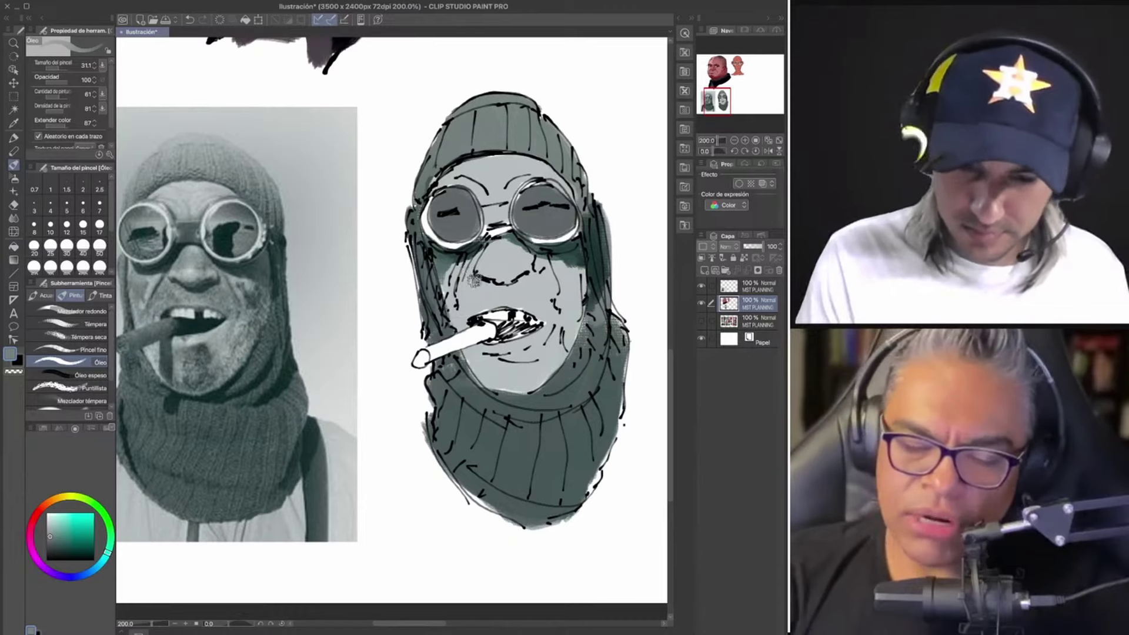
pyautogui.keyDown('alt'); pyautogui.click(414, 150); pyautogui.keyUp('alt')
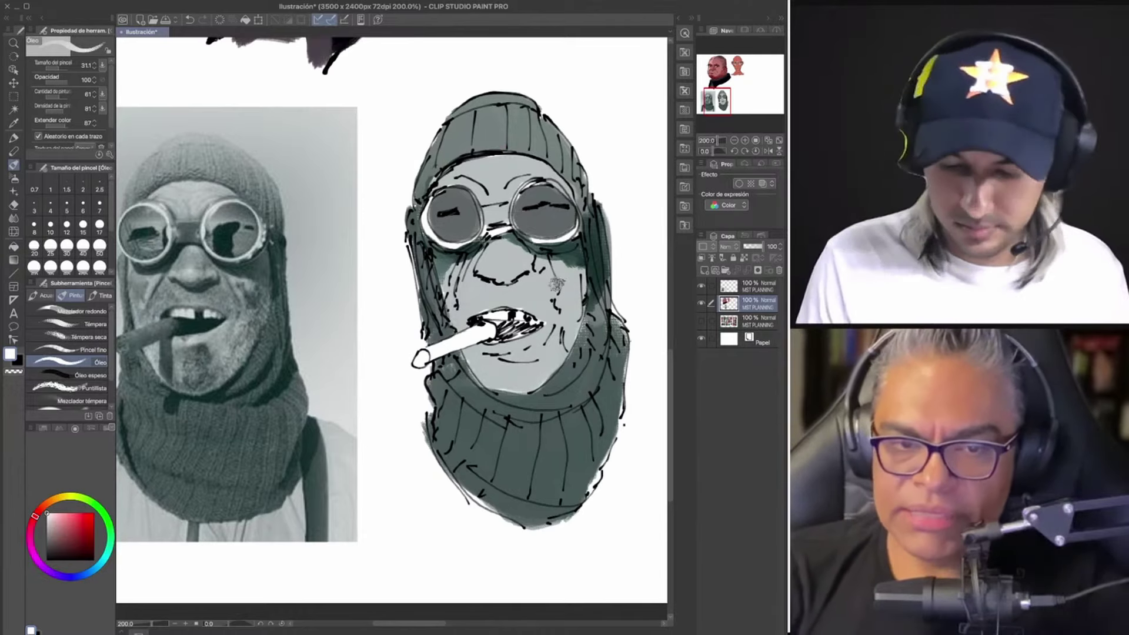
pyautogui.keyDown('alt'); pyautogui.click(447, 367); pyautogui.keyUp('alt')
# Paint the white cigarette and its tip grey-teal, sample the reference cigar, and pan right
pyautogui.moveTo(450, 350)
pyautogui.mouseDown()
pyautogui.moveTo(426, 332)
pyautogui.moveTo(418, 360)
pyautogui.mouseUp()
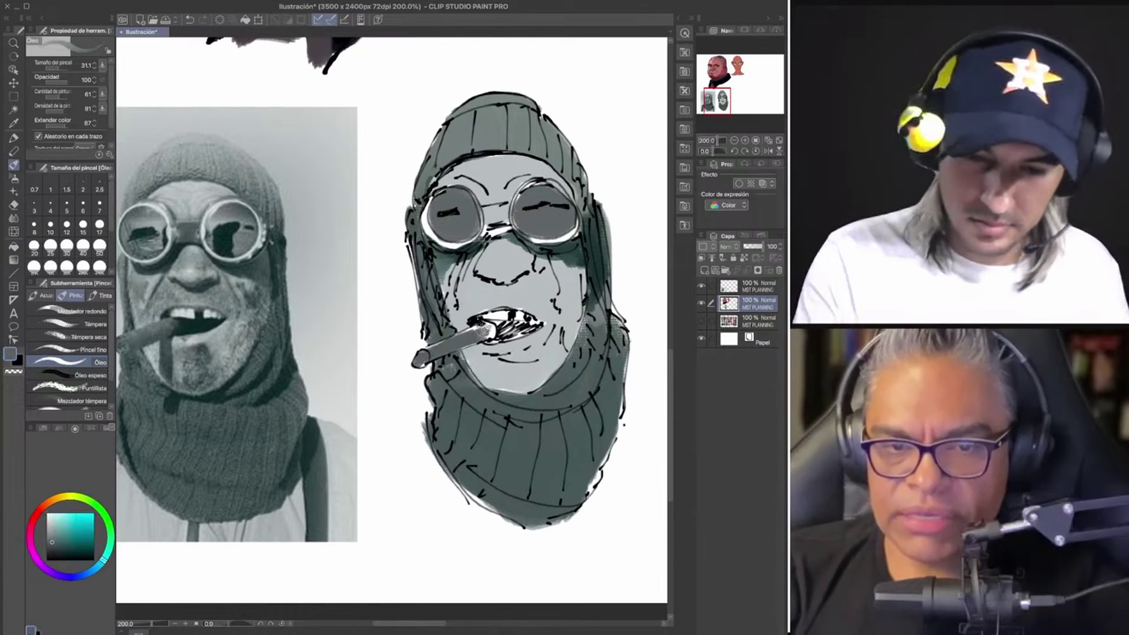
pyautogui.moveTo(492, 322); pyautogui.dragTo(473, 337)
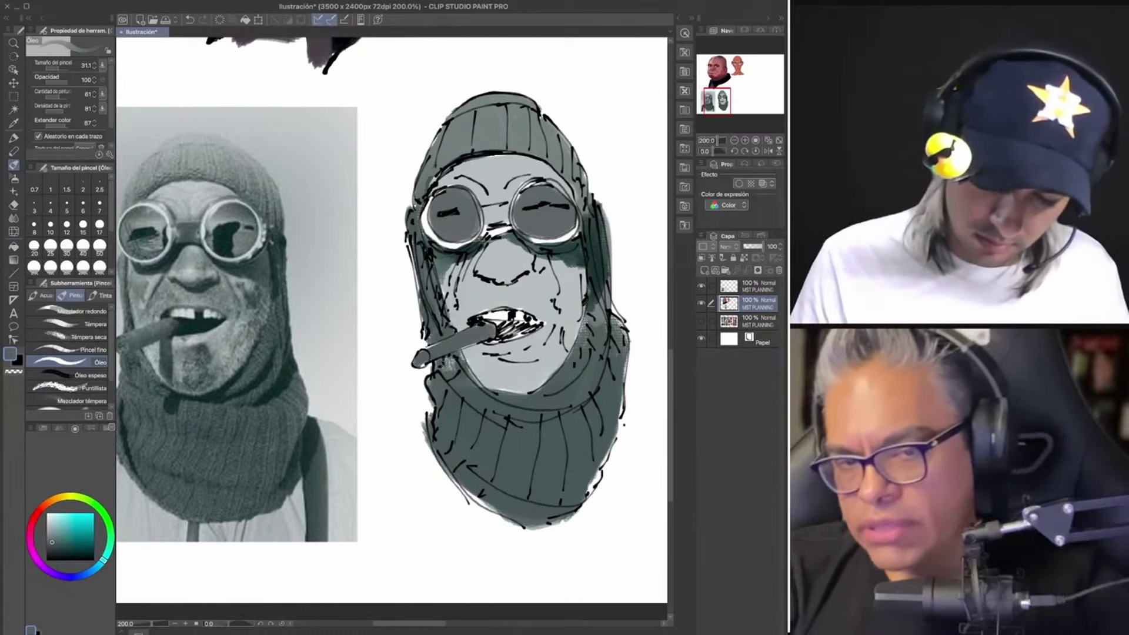
pyautogui.keyDown('alt'); pyautogui.click(156, 328); pyautogui.keyUp('alt')
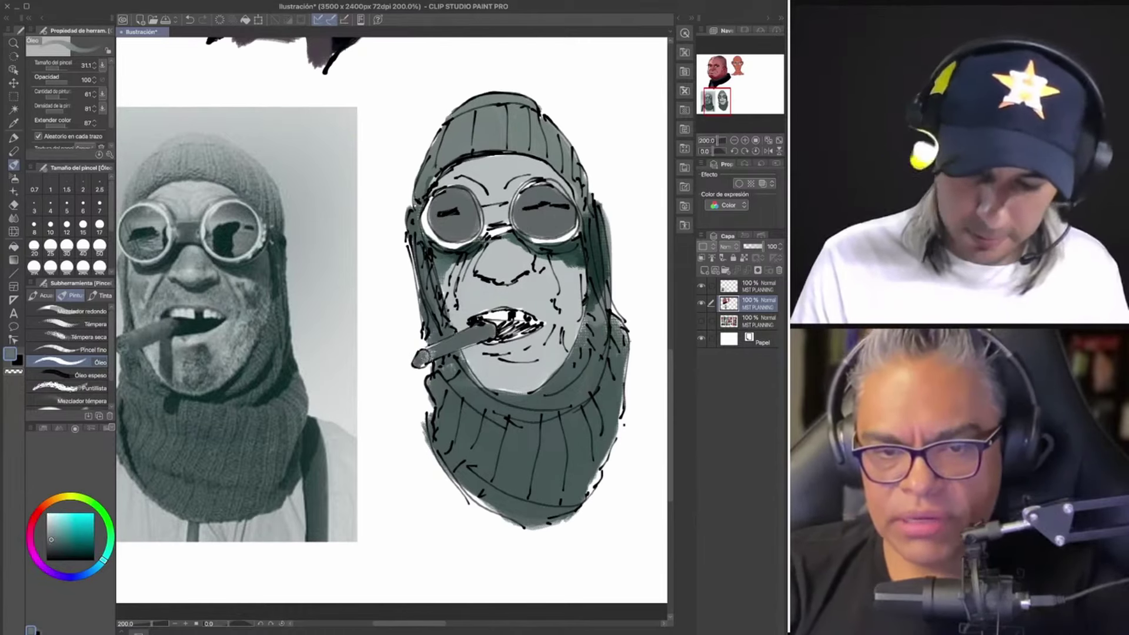
pyautogui.moveTo(479, 284); pyautogui.dragTo(515, 286)
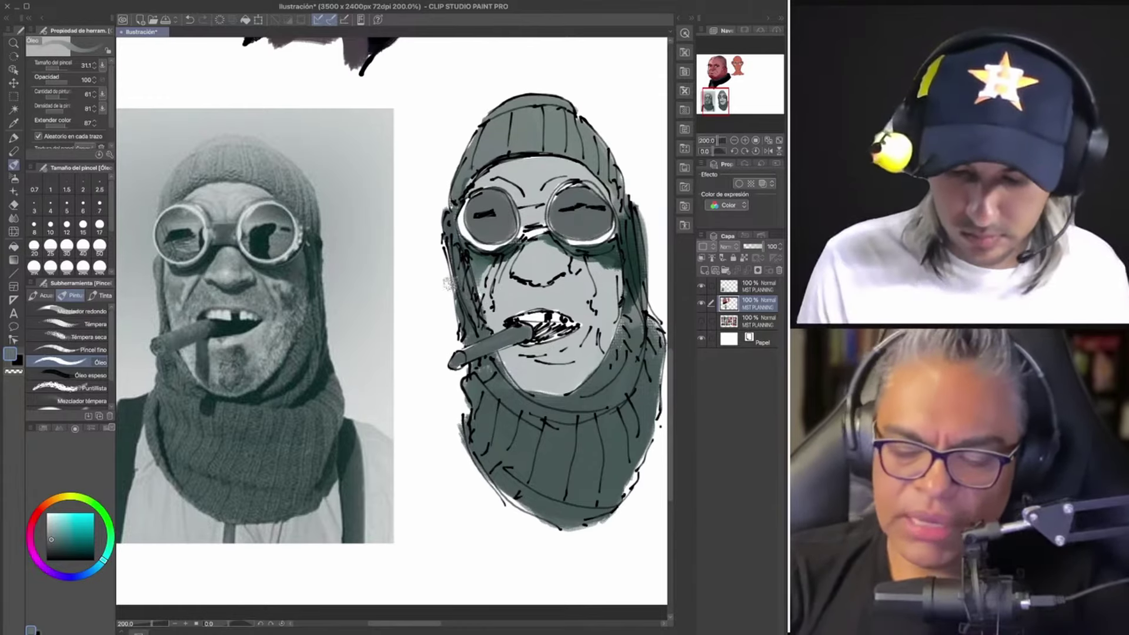
# Paint a wide dark grey suspender strap left of the balaclava
pyautogui.scroll(-1, 485, 321)
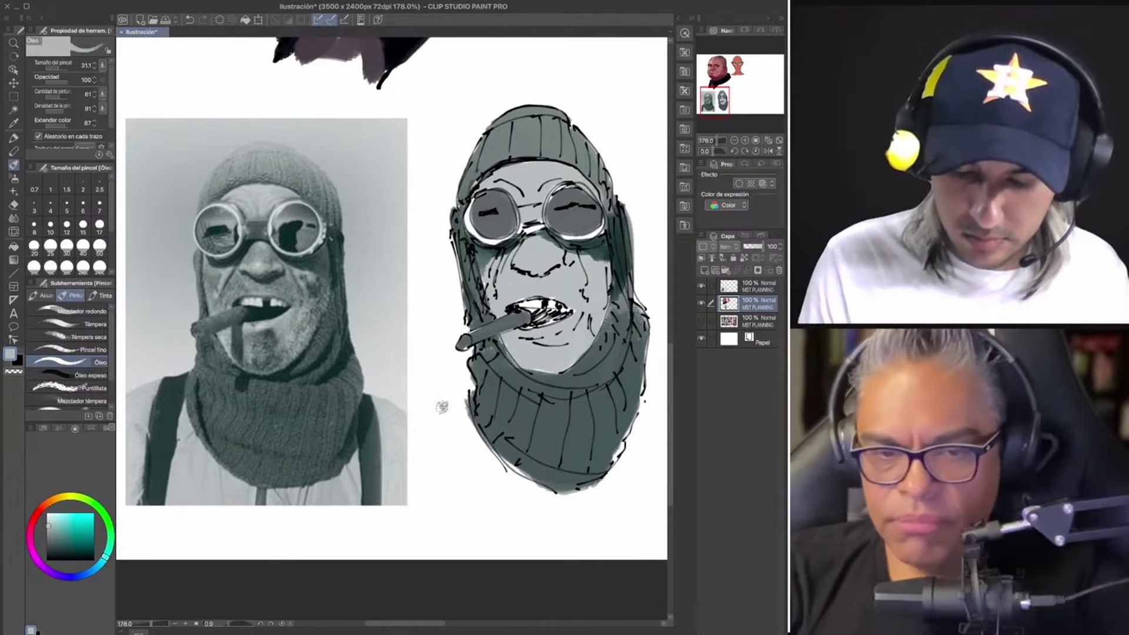
pyautogui.keyDown('alt'); pyautogui.click(406, 402); pyautogui.keyUp('alt')
pyautogui.moveTo(458, 390); pyautogui.dragTo(443, 481)
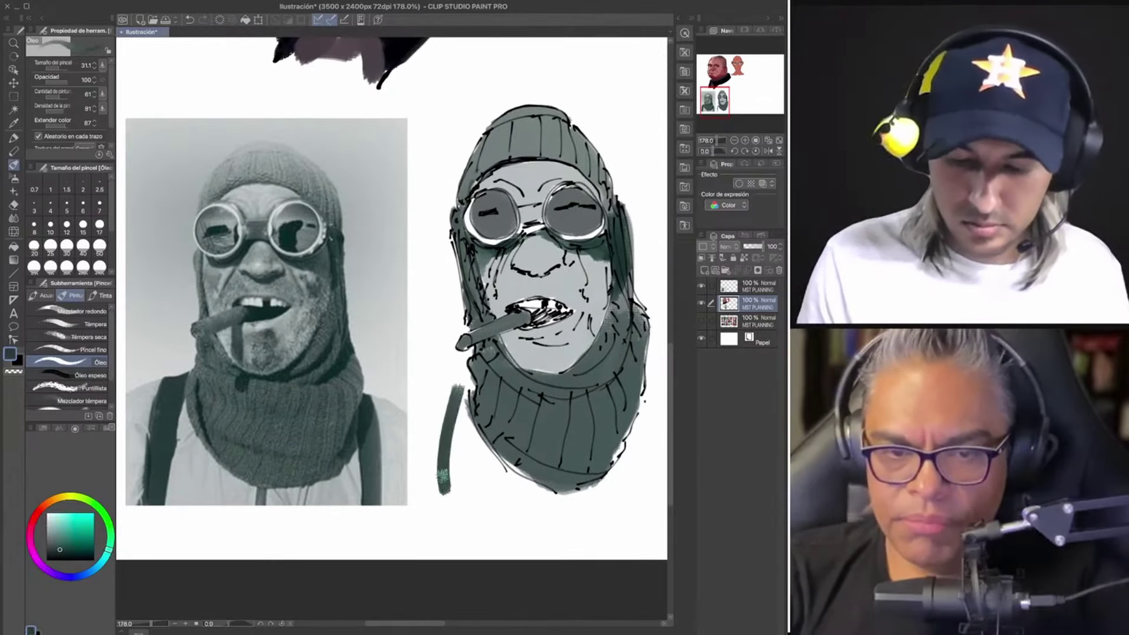
pyautogui.moveTo(458, 388); pyautogui.dragTo(455, 487)
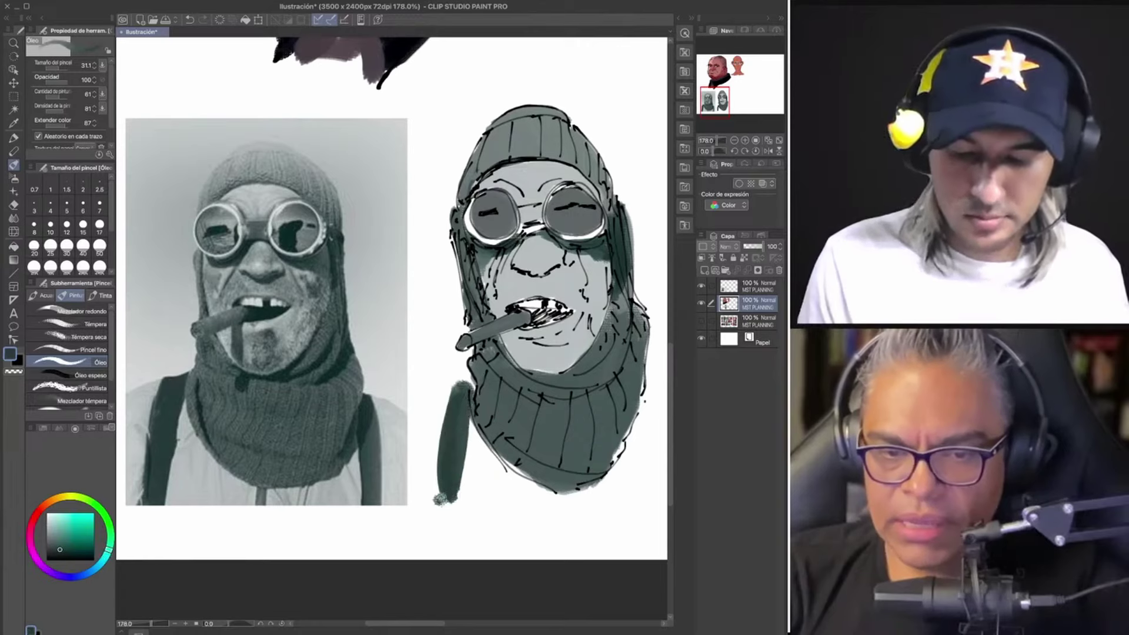
pyautogui.moveTo(462, 383); pyautogui.dragTo(452, 444)
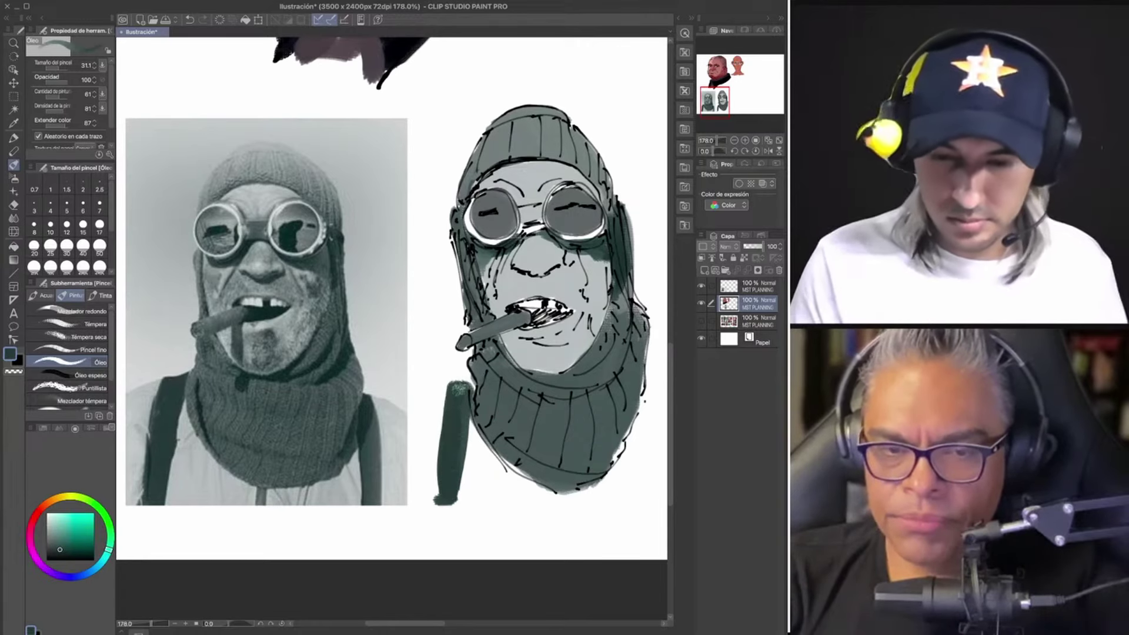
# Paint light grey shirt tone on both sides of the strap and below the scarf
pyautogui.keyDown('alt'); pyautogui.click(405, 401); pyautogui.keyUp('alt')
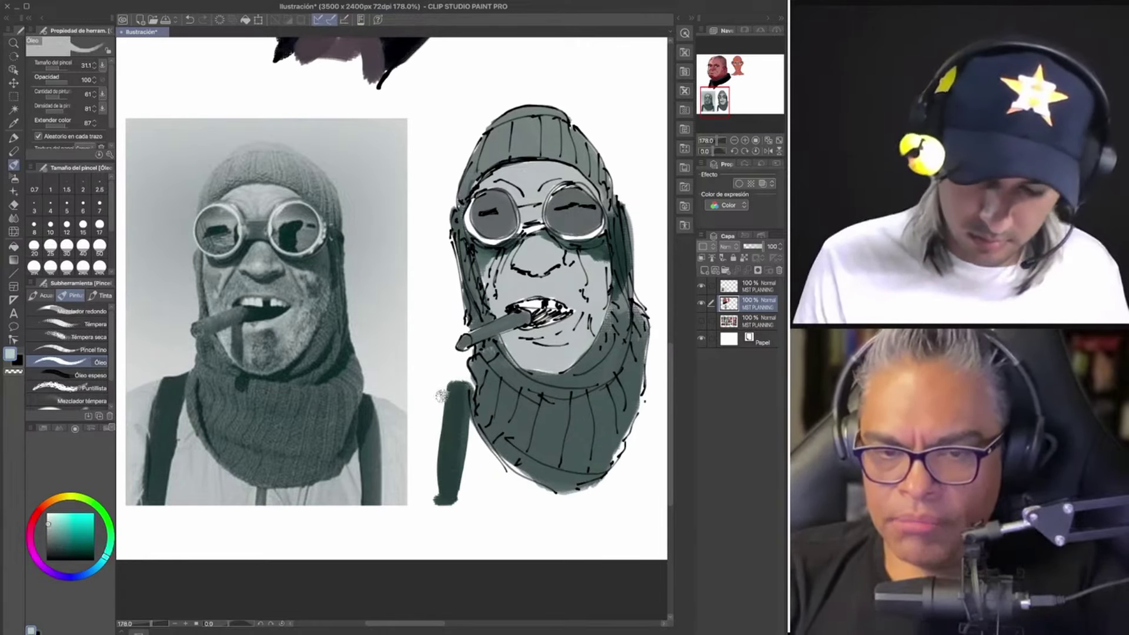
pyautogui.moveTo(440, 396); pyautogui.dragTo(433, 484)
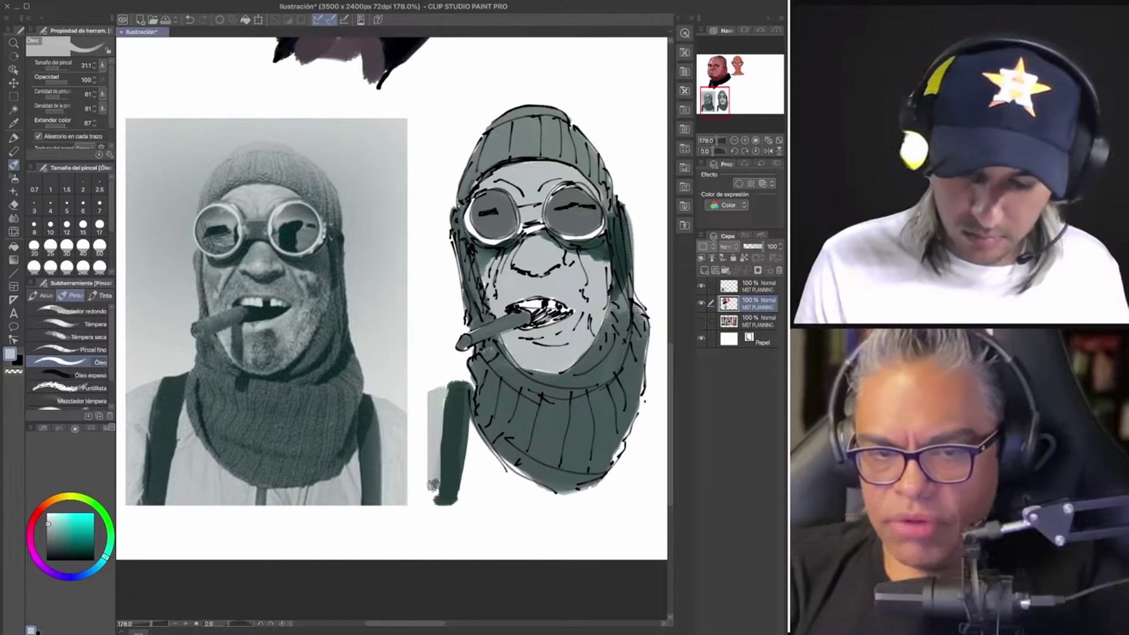
pyautogui.moveTo(473, 427); pyautogui.dragTo(469, 497)
pyautogui.moveTo(473, 429); pyautogui.dragTo(482, 466)
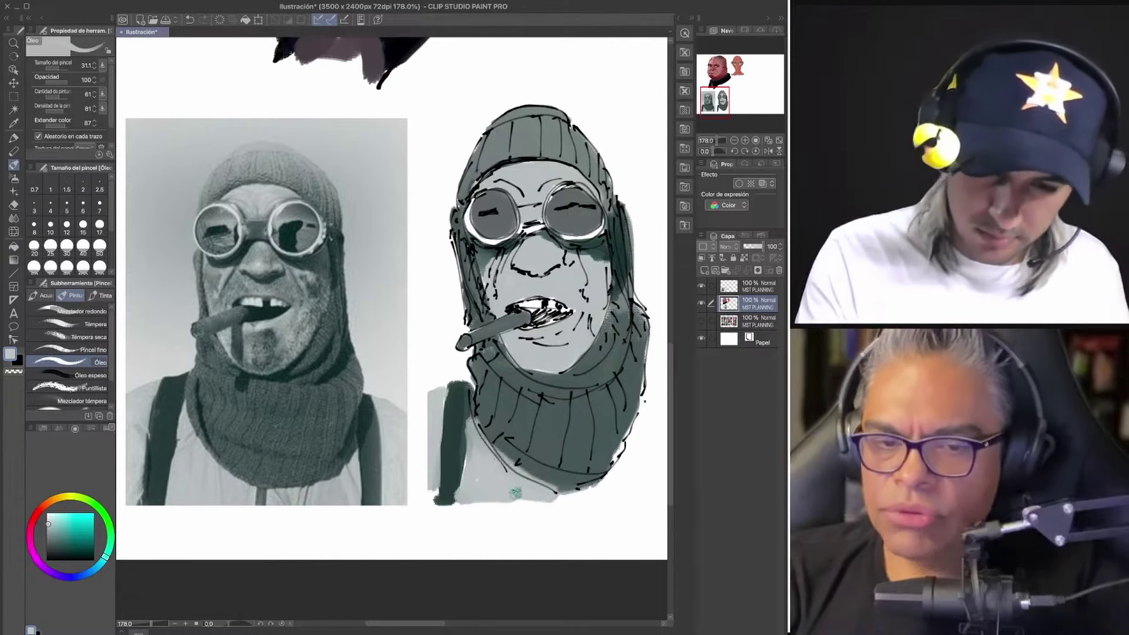
pyautogui.moveTo(581, 482)
pyautogui.mouseDown()
pyautogui.moveTo(516, 491)
pyautogui.moveTo(564, 447)
pyautogui.moveTo(557, 464)
pyautogui.moveTo(578, 418)
pyautogui.moveTo(585, 494)
pyautogui.mouseUp()
# Paint the dark right suspender strap with light grey-teal shirt tone at its base
pyautogui.keyDown('alt'); pyautogui.click(302, 454); pyautogui.keyUp('alt')
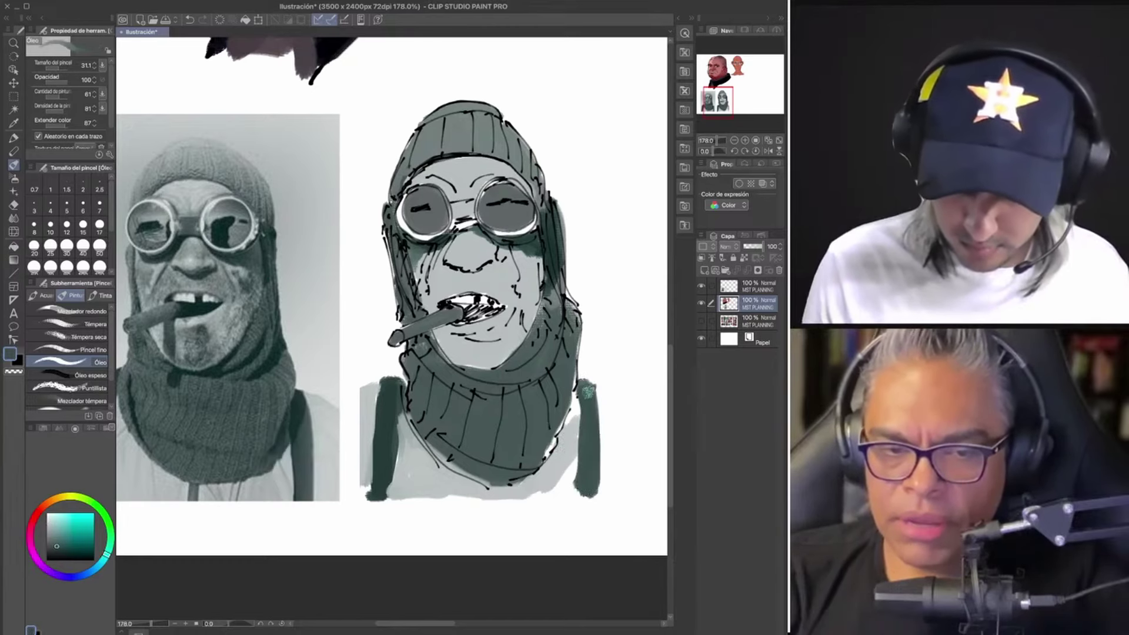
pyautogui.keyDown('alt'); pyautogui.click(556, 464); pyautogui.keyUp('alt')
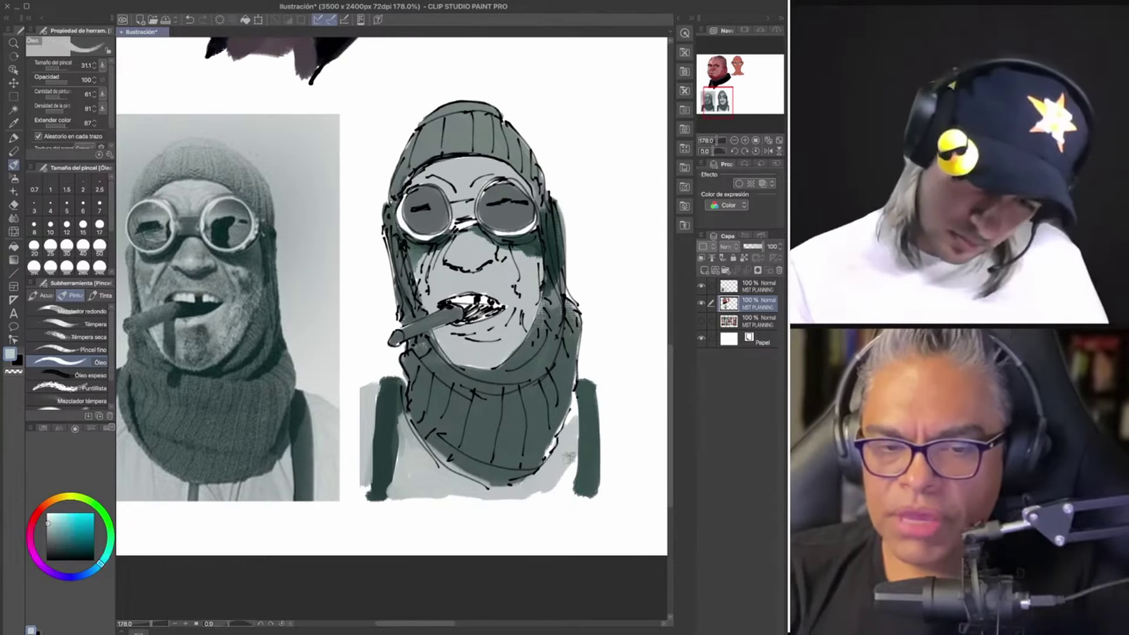
pyautogui.moveTo(568, 472); pyautogui.dragTo(569, 493)
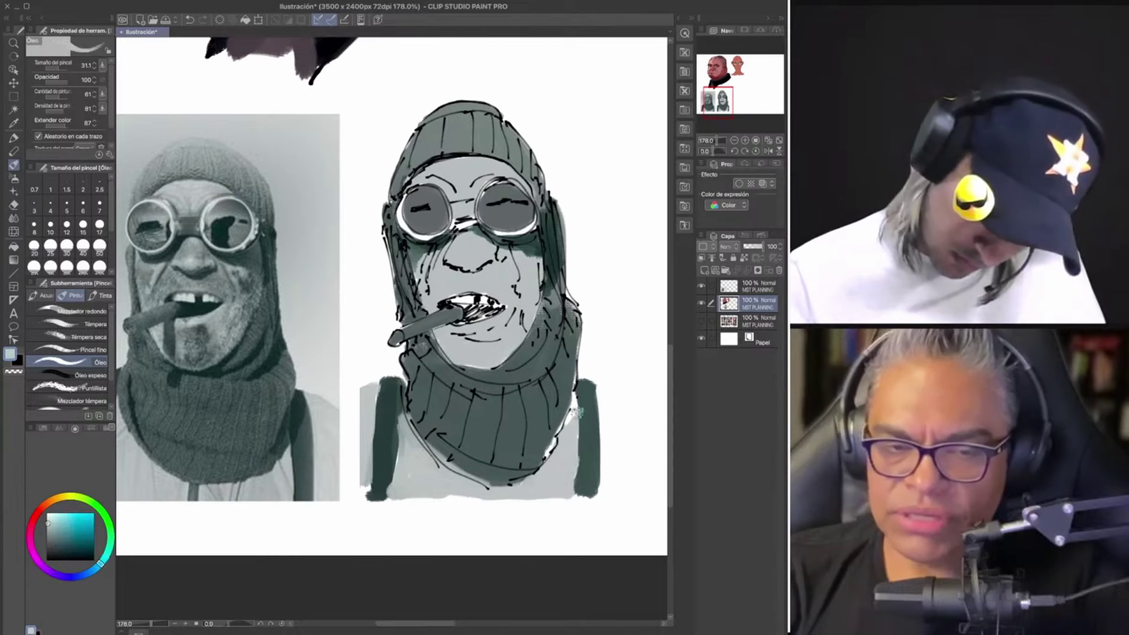
pyautogui.keyDown('alt'); pyautogui.click(550, 447); pyautogui.keyUp('alt')
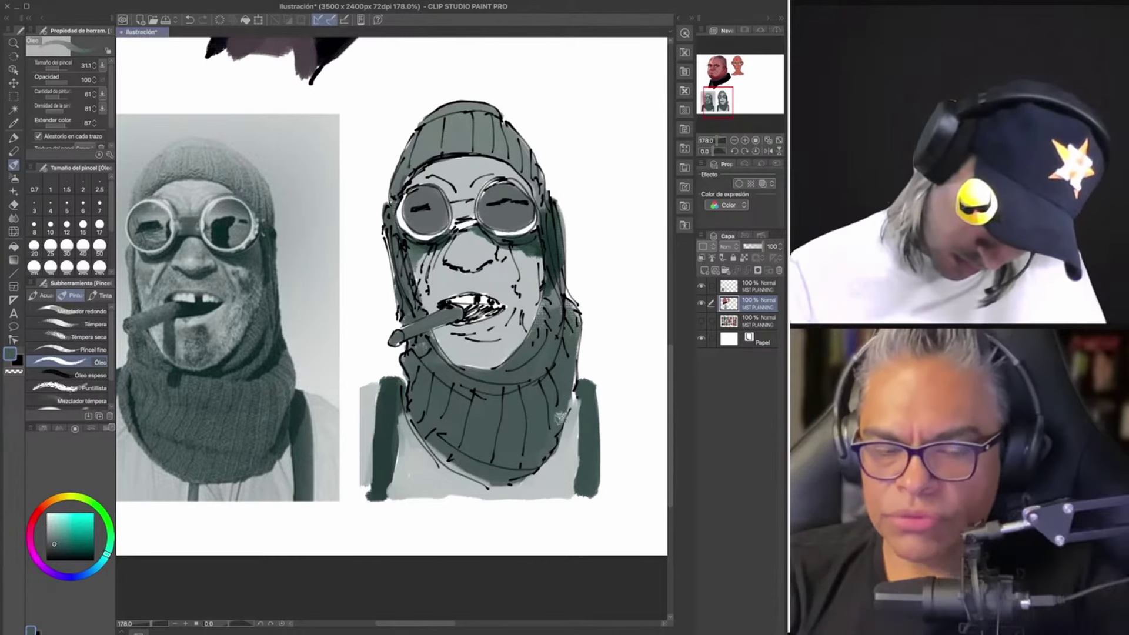
pyautogui.keyDown('alt'); pyautogui.click(386, 415); pyautogui.keyUp('alt')
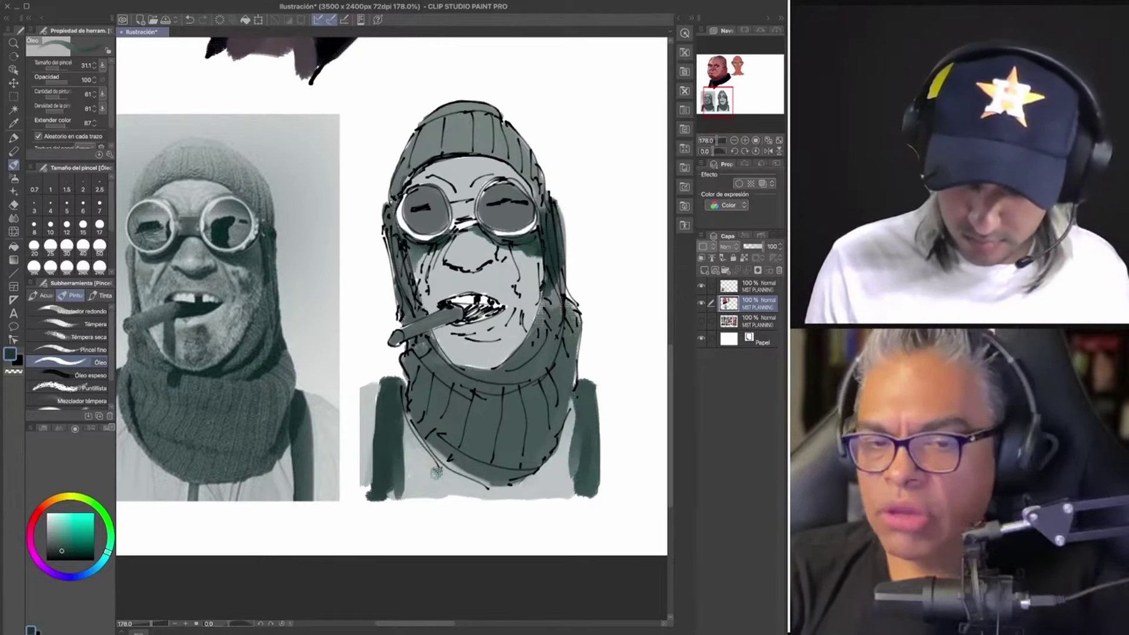
# Block in the right shoulder and adjacent white patch with light grey-green, then resample strap and shirt colours
pyautogui.keyDown('alt'); pyautogui.click(435, 473); pyautogui.keyUp('alt')
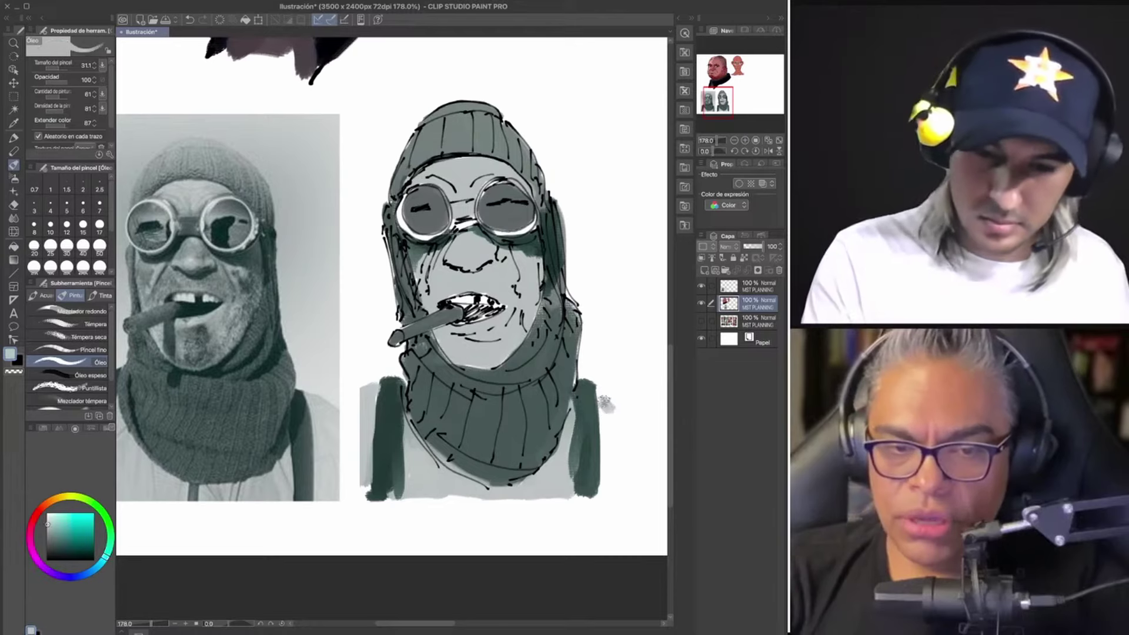
pyautogui.moveTo(606, 405)
pyautogui.mouseDown()
pyautogui.moveTo(633, 482)
pyautogui.moveTo(601, 482)
pyautogui.mouseUp()
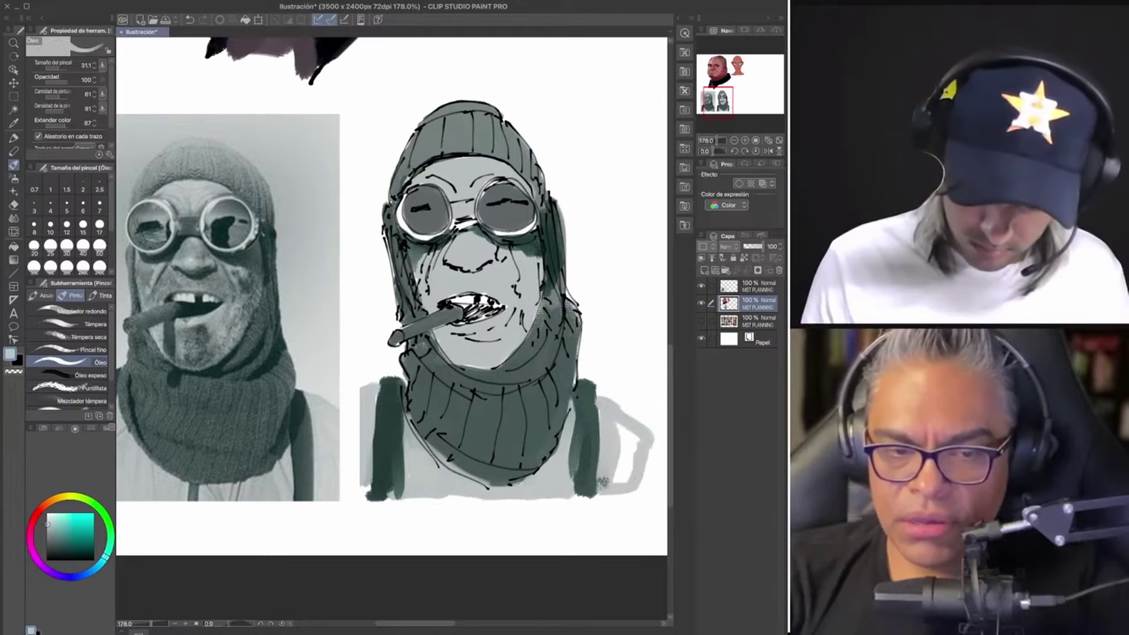
pyautogui.moveTo(636, 433); pyautogui.dragTo(616, 479)
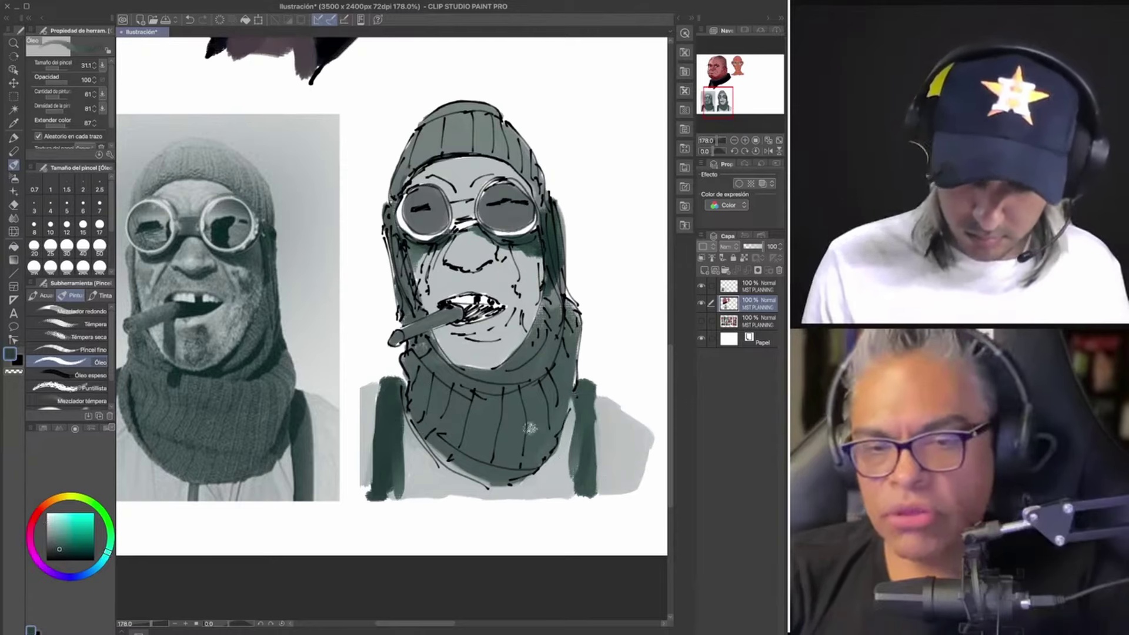
pyautogui.keyDown('alt'); pyautogui.click(584, 482); pyautogui.keyUp('alt')
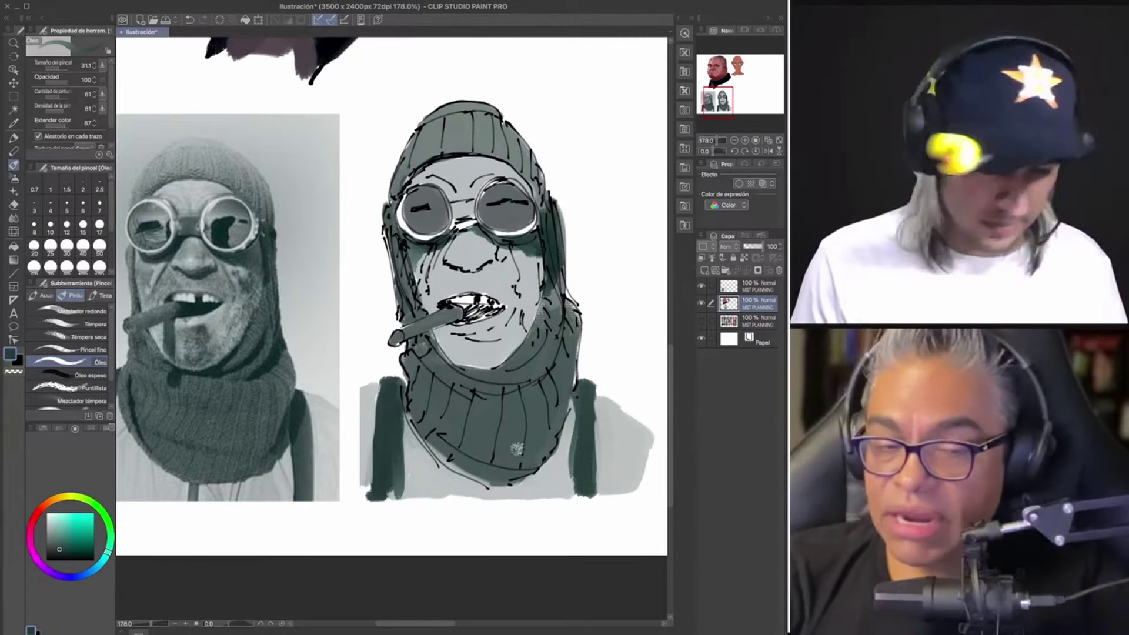
pyautogui.keyDown('alt'); pyautogui.click(411, 479); pyautogui.keyUp('alt')
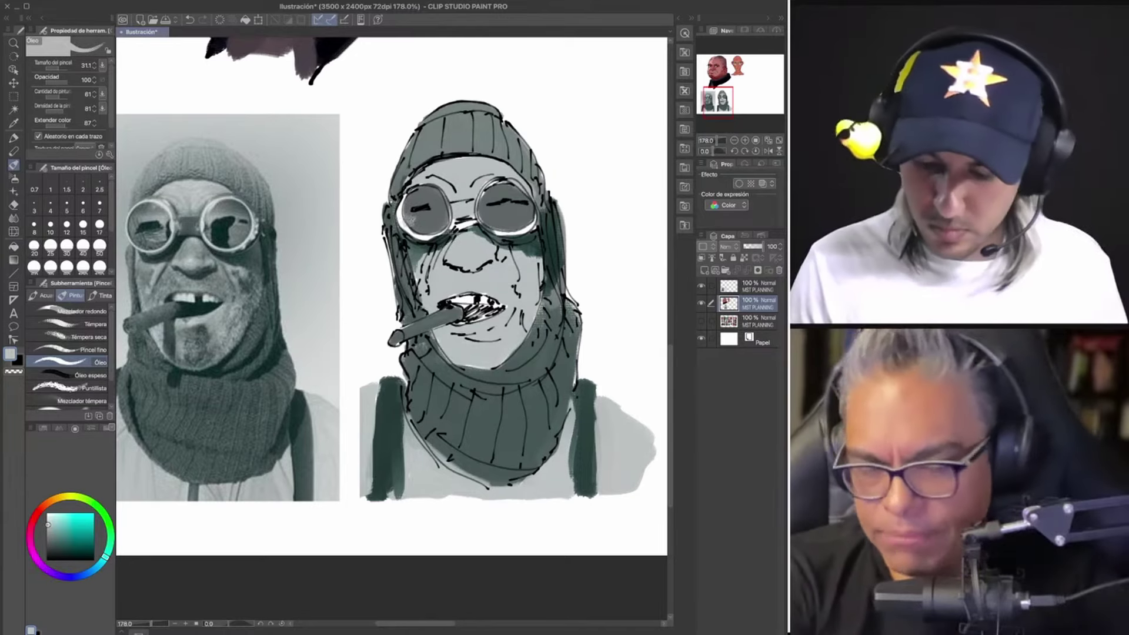
# Add a light highlight to the right goggle lens and a small dab beside the nose
pyautogui.moveTo(410, 218); pyautogui.dragTo(423, 193)
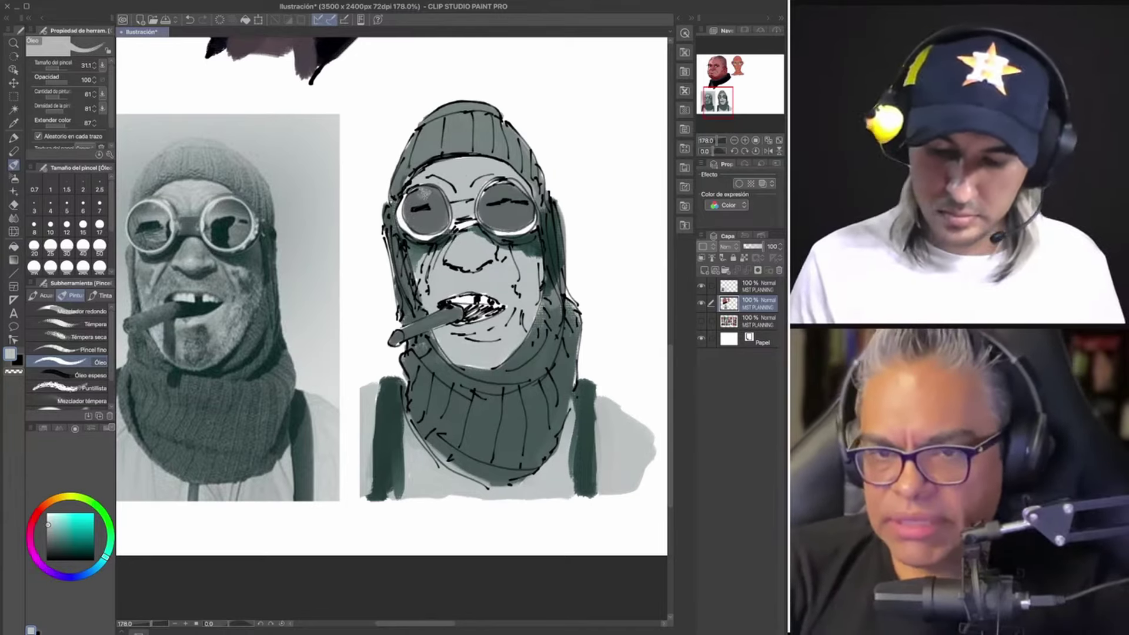
pyautogui.hotkey('ctrl', 'z')
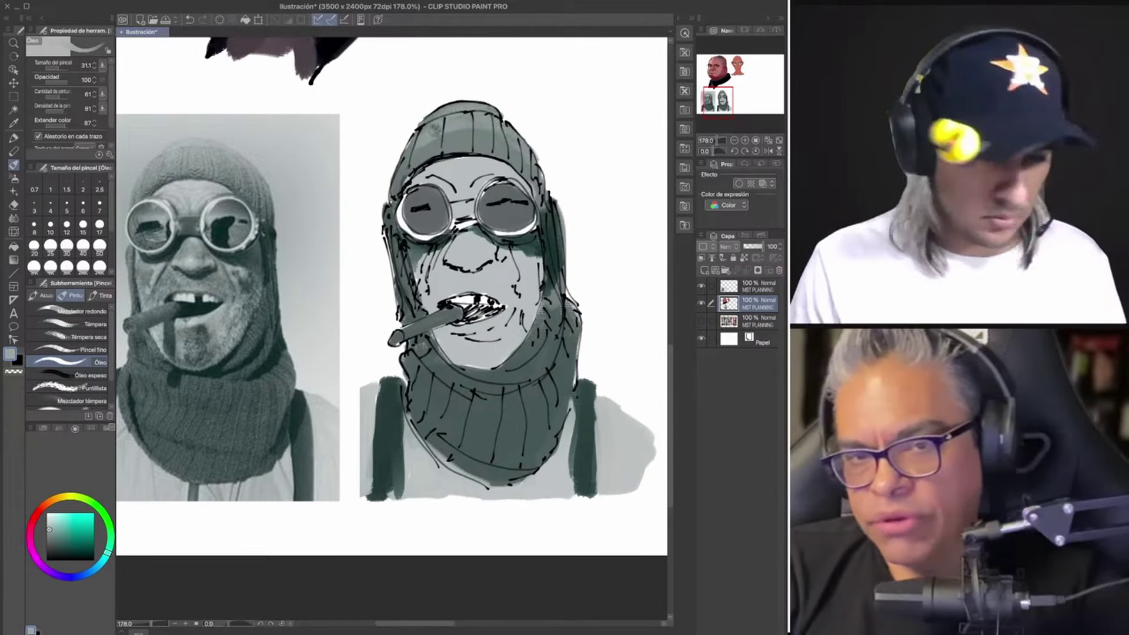
pyautogui.moveTo(499, 206); pyautogui.dragTo(506, 215)
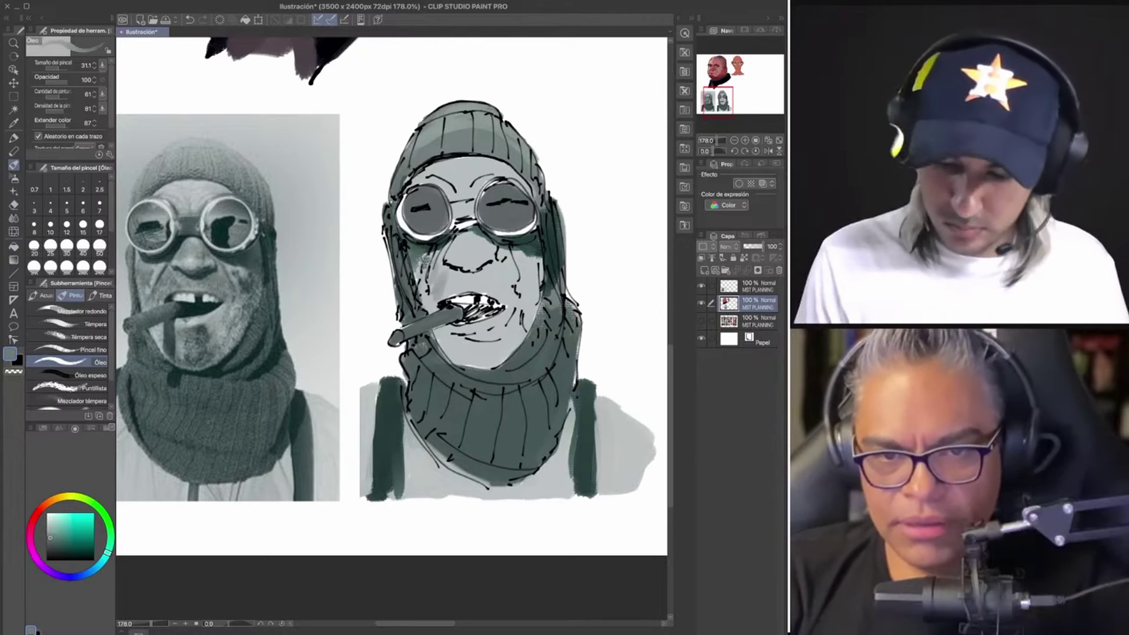
pyautogui.click(459, 244)
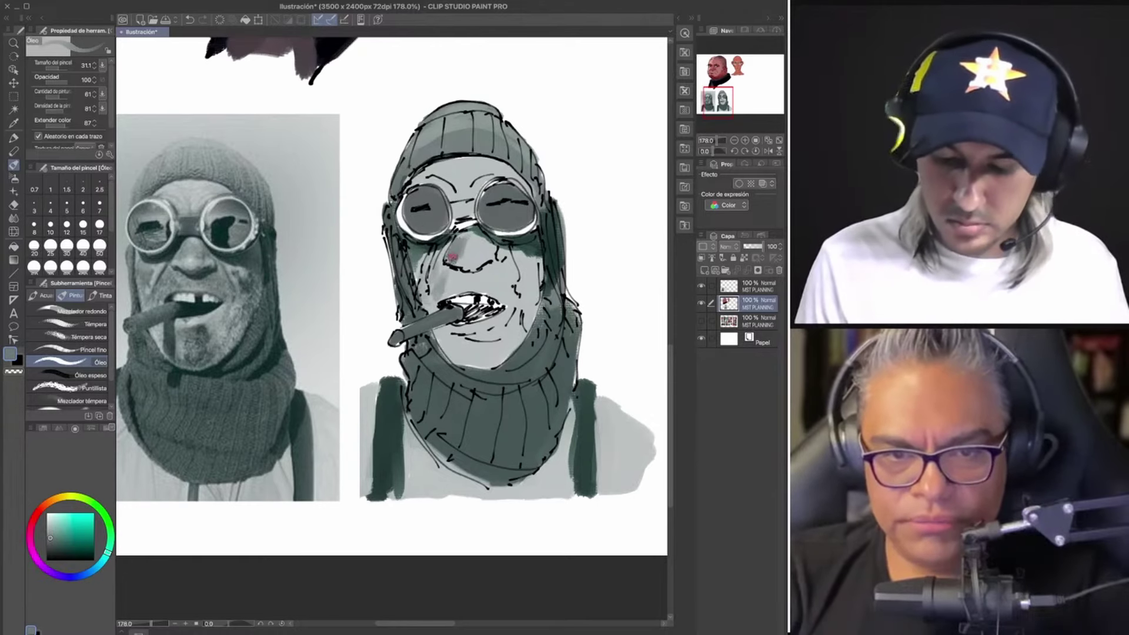